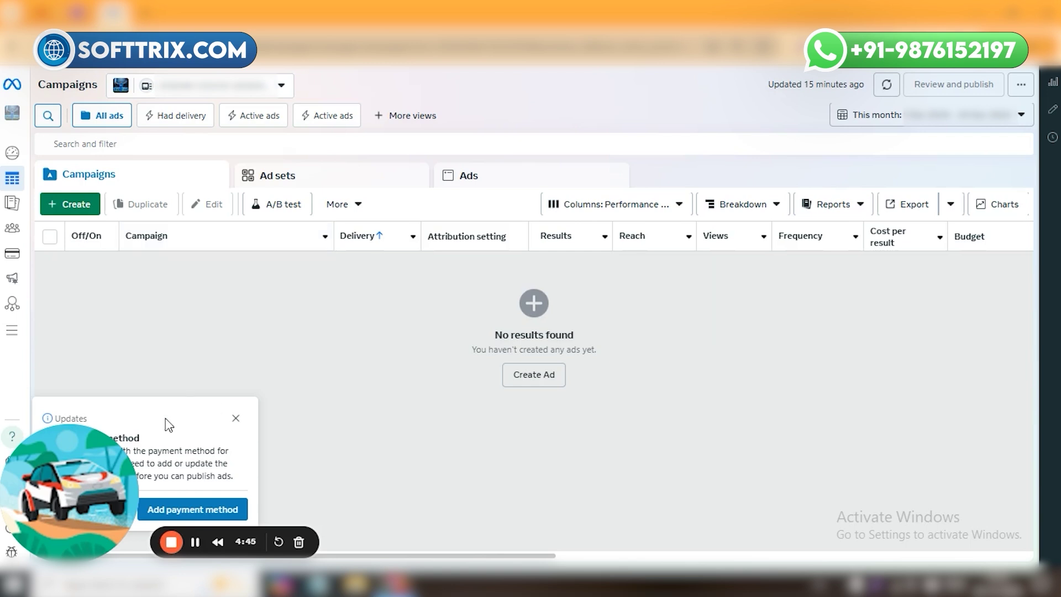
Go to Billing & payments through All tools to reach the ₹0.00 Payment activity page.
drag(91, 538, 994, 540)
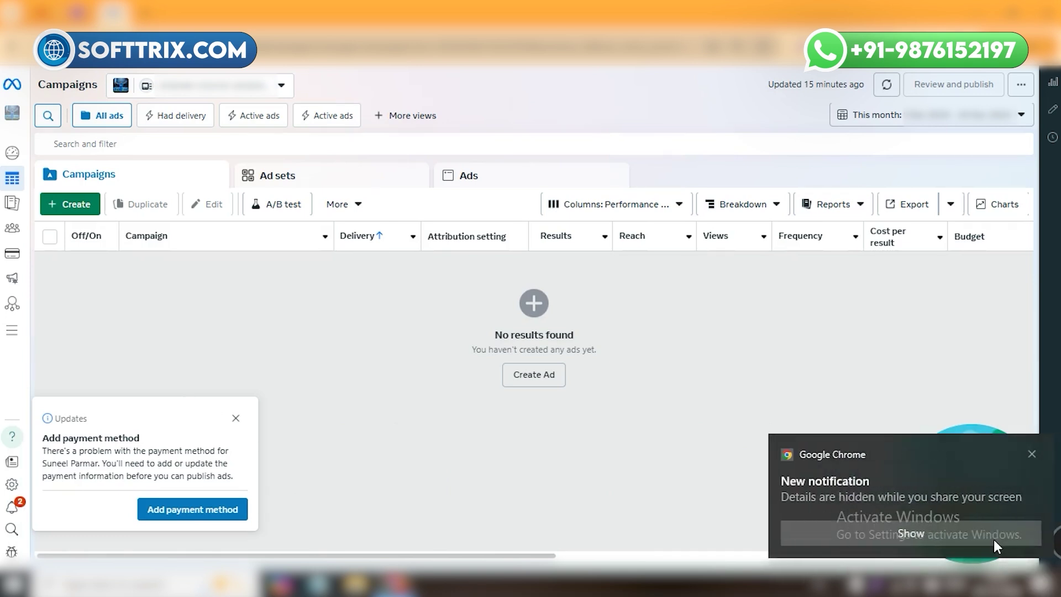
click(1032, 454)
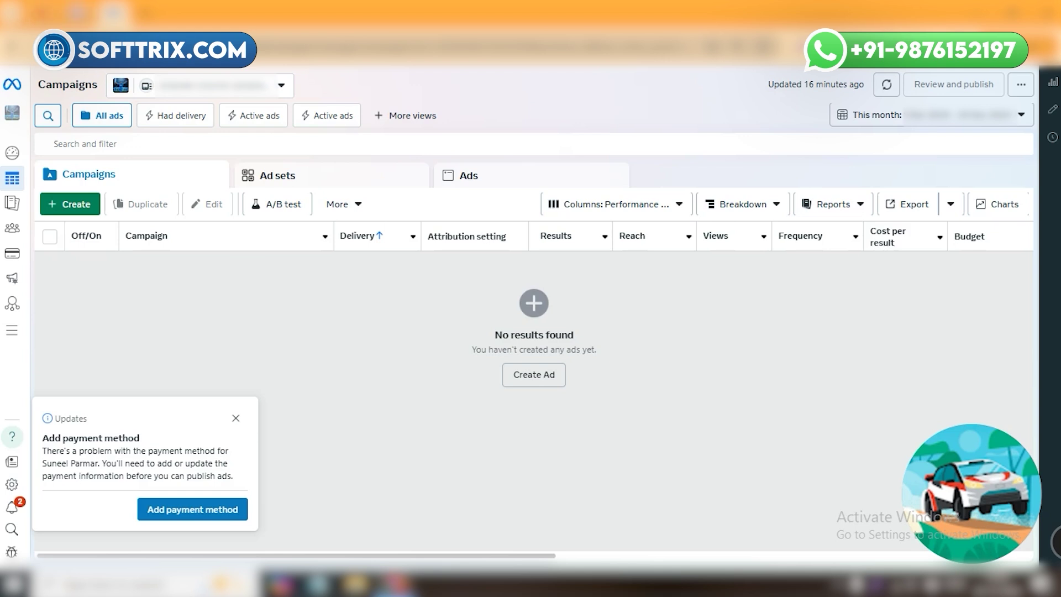
mouse_move(78, 11)
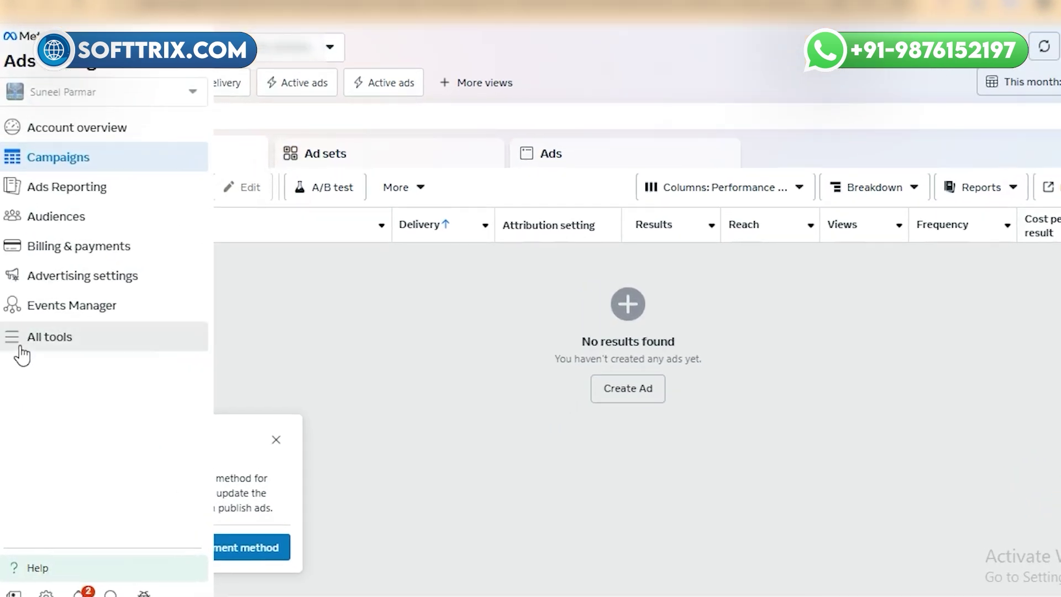
click(21, 347)
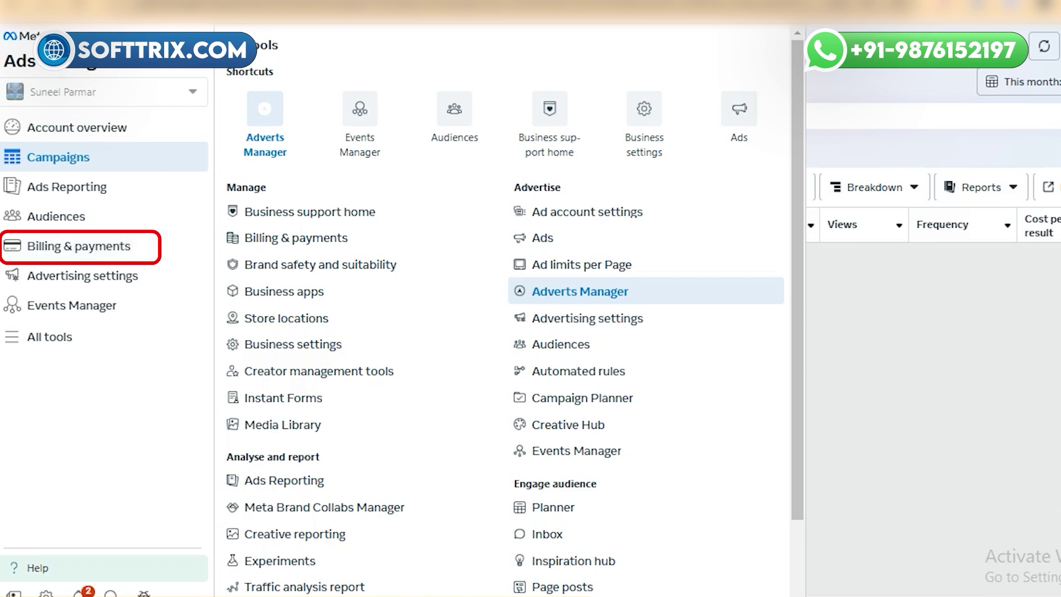
right_click(172, 9)
click(205, 142)
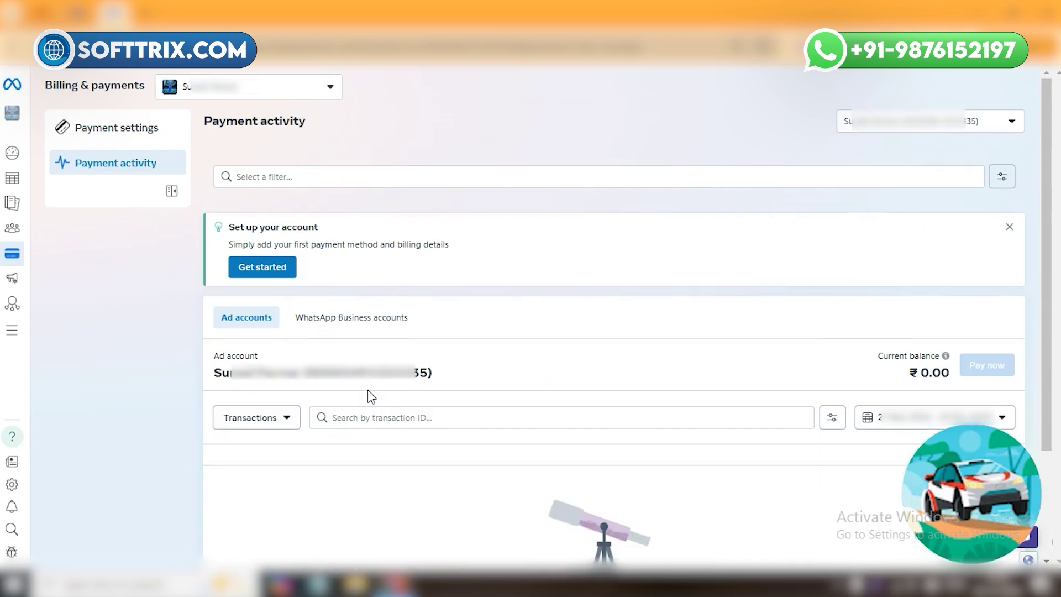
Close the 'Set up your account' card so the ₹0.00 Payment activity shows no transactions.
mouse_move(967, 545)
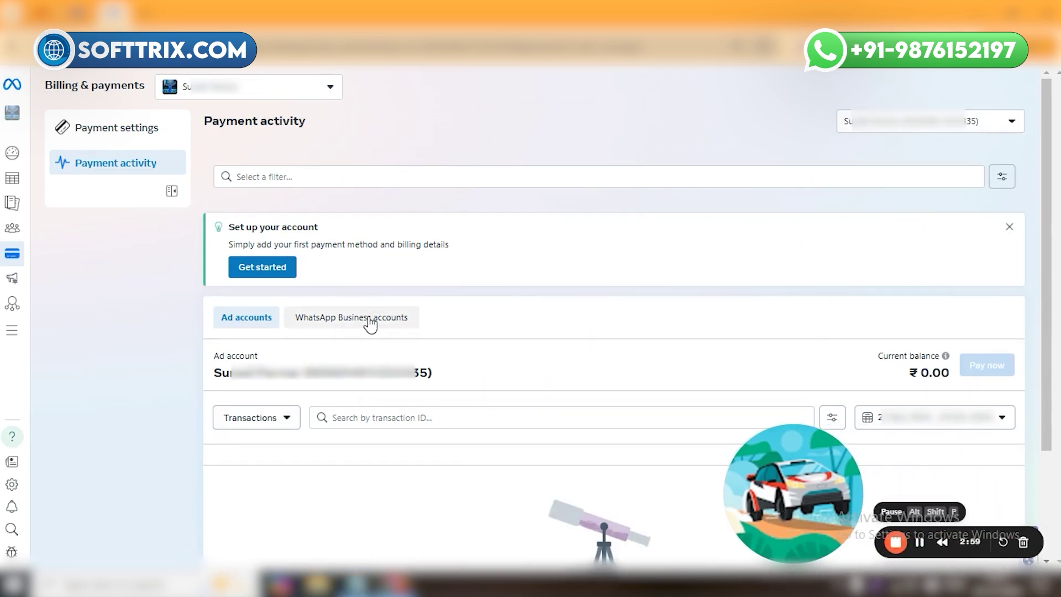
scroll(370, 322, down, 1)
scroll(372, 322, up, 1)
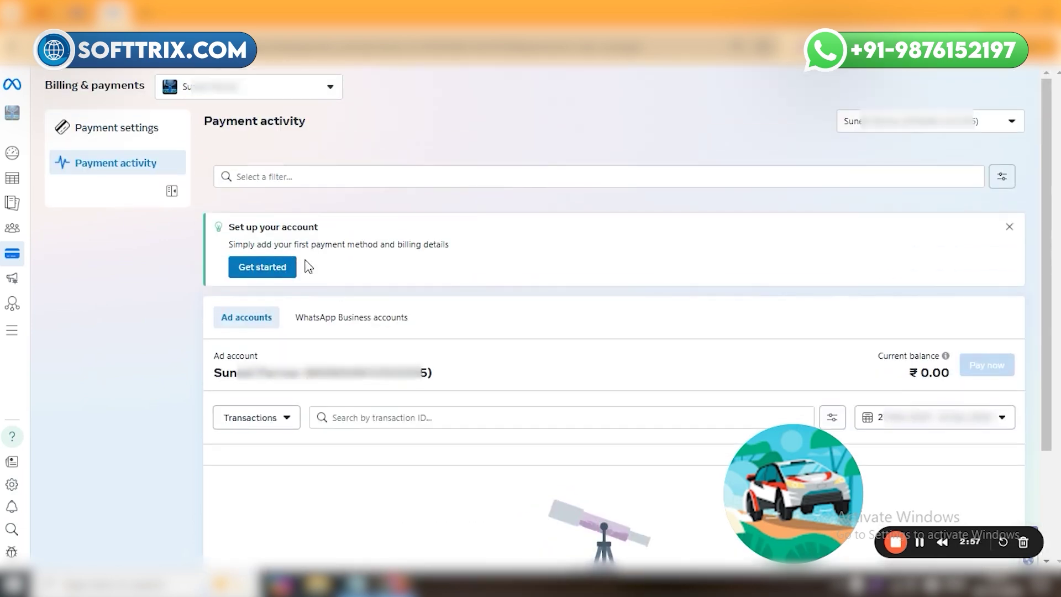
click(1009, 227)
scroll(555, 304, down, 1)
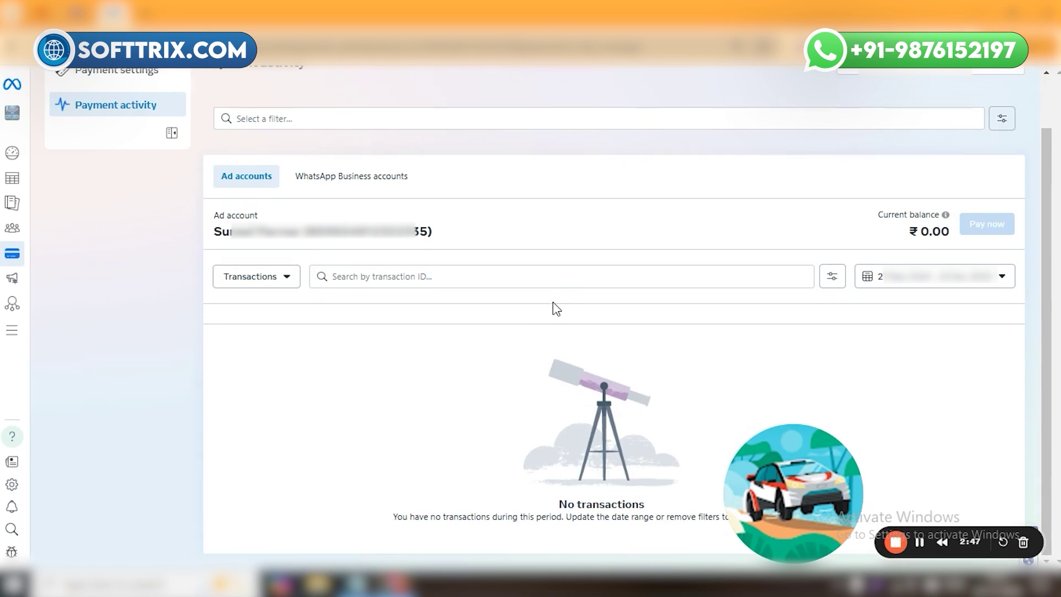
scroll(553, 303, up, 1)
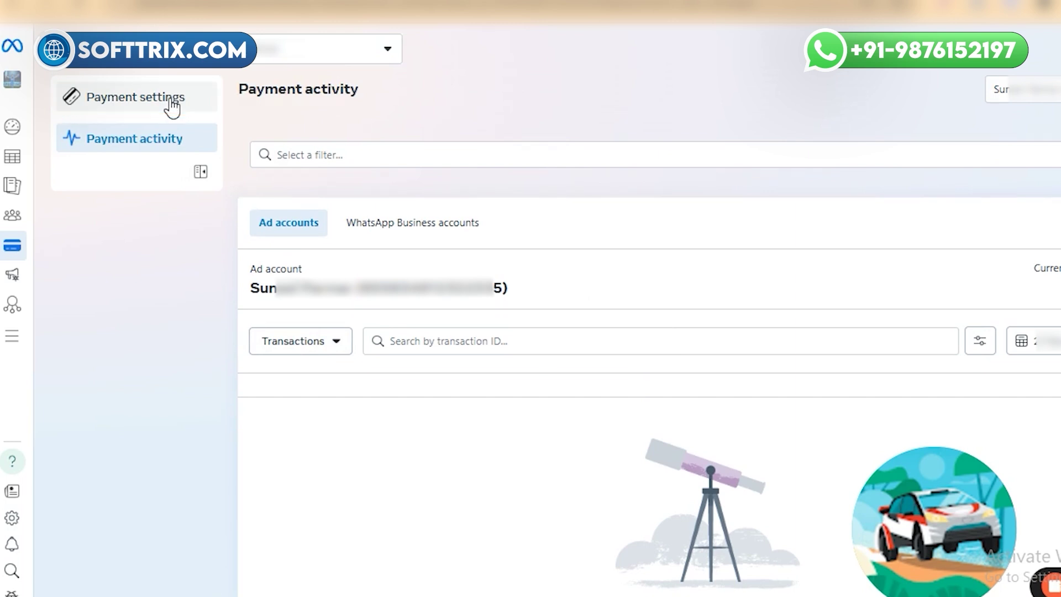
Switch to Payment settings, showing no payment methods, and close its 'Set up your account' card.
click(171, 102)
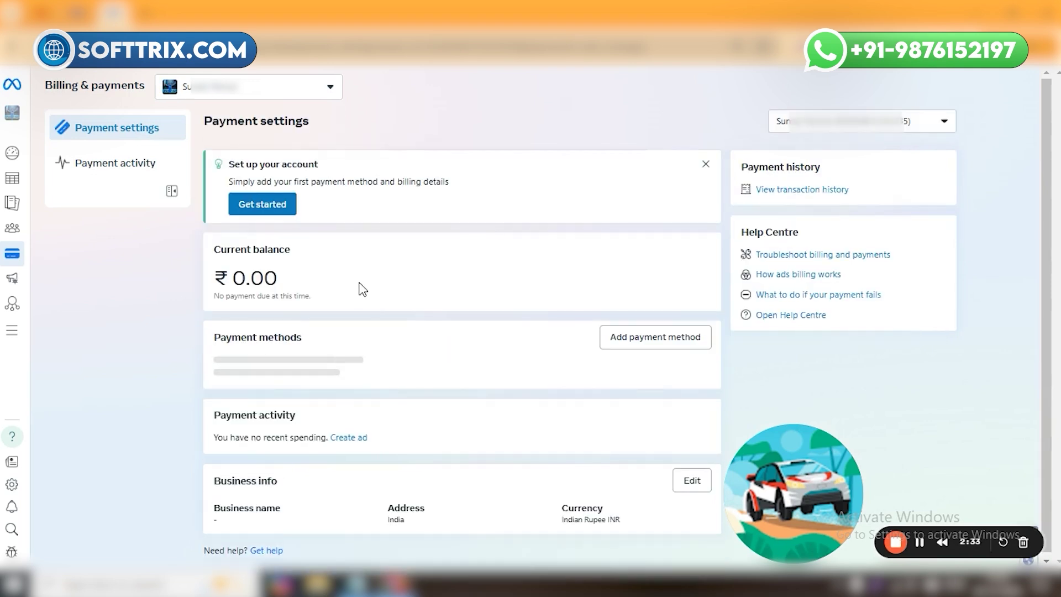
click(708, 164)
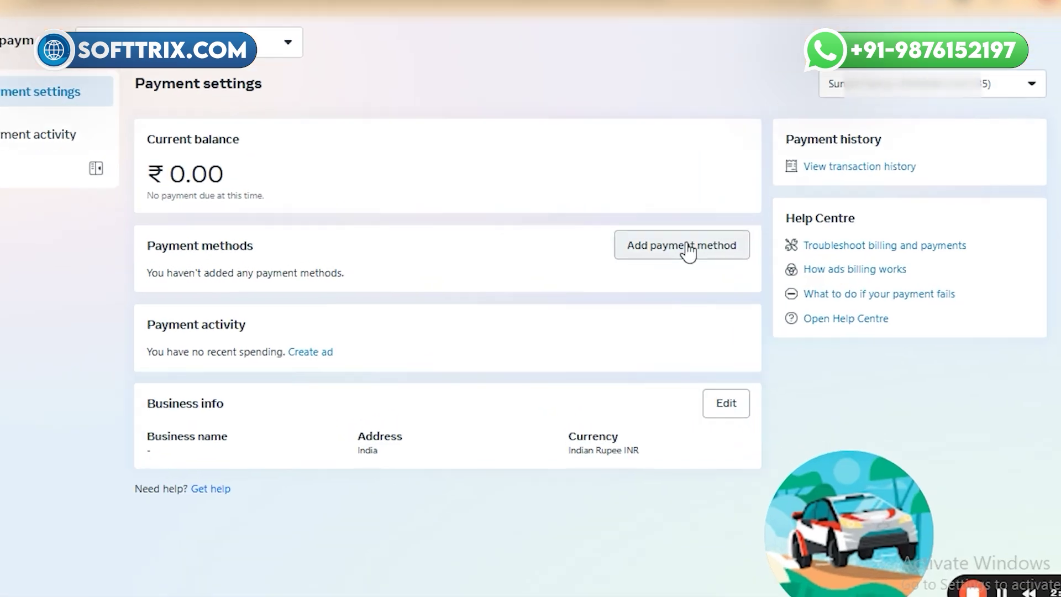
Begin 'Add payment method' to get the India, Indian Rupee, Kolkata time-zone dialog.
click(701, 243)
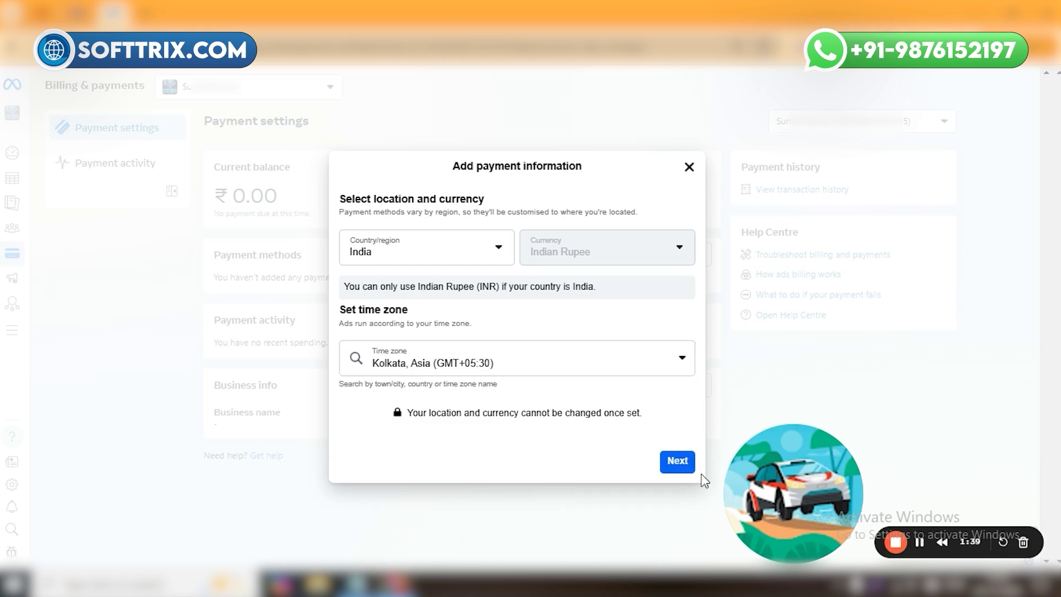
Accept India, Indian Rupee and Kolkata (GMT+05:30), then continue with Debit or credit card.
click(678, 462)
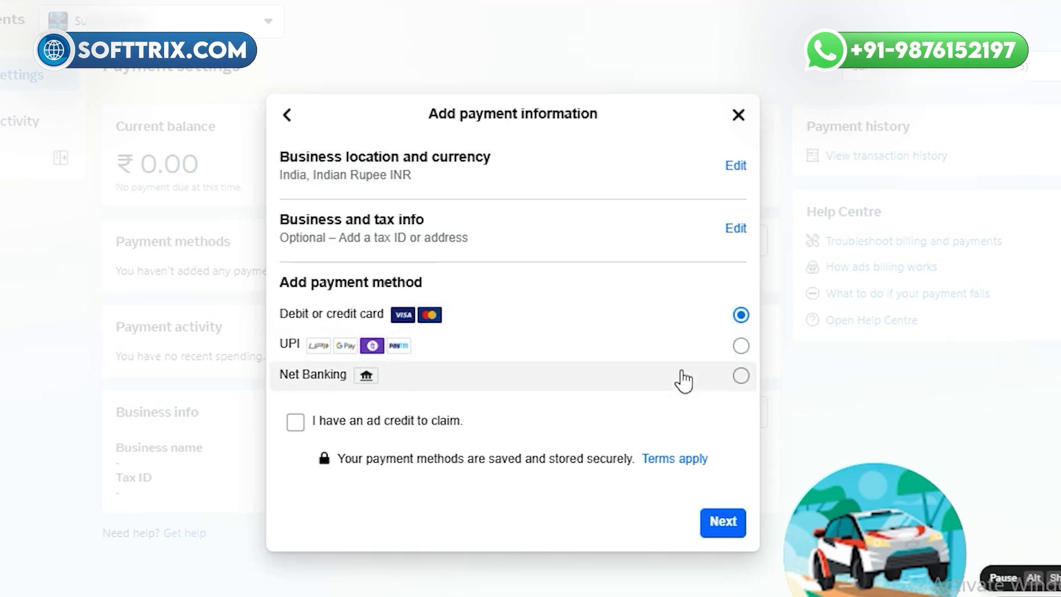
click(729, 525)
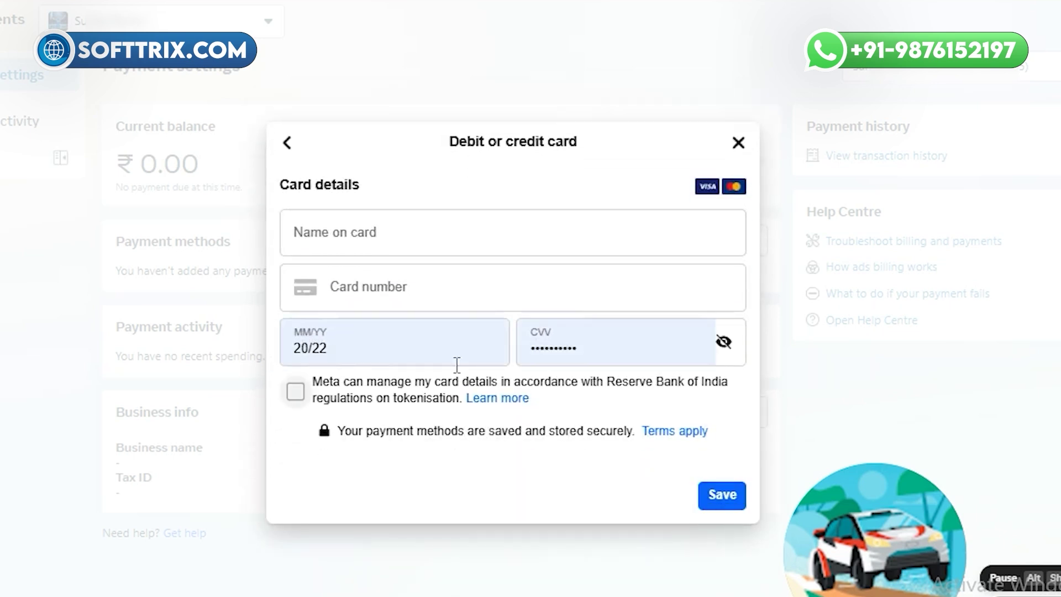
Autofill the name on card and paste the card number copied from Notepad.
click(335, 237)
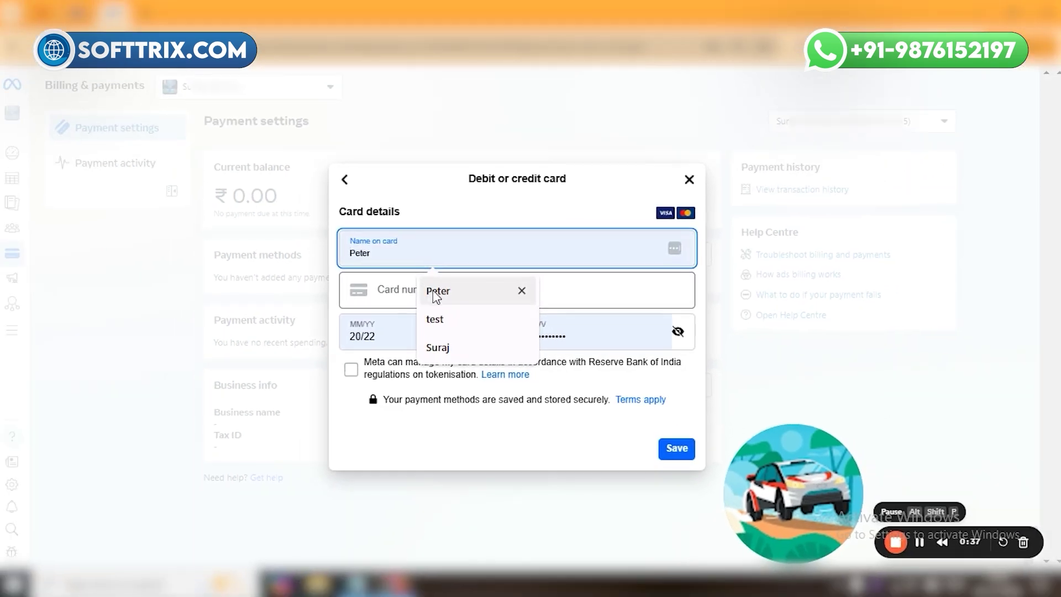
click(437, 293)
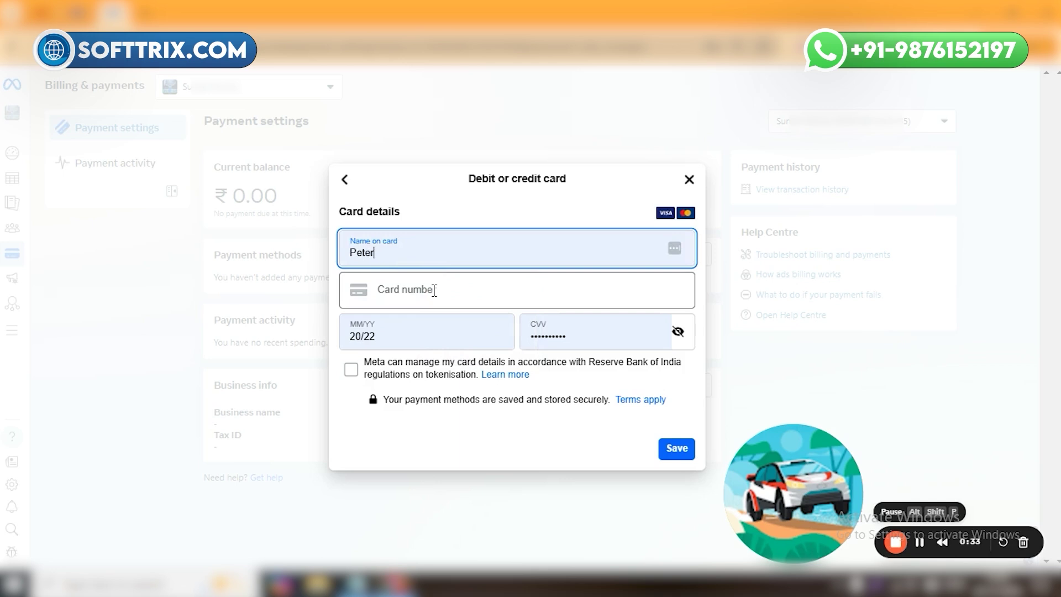
click(354, 585)
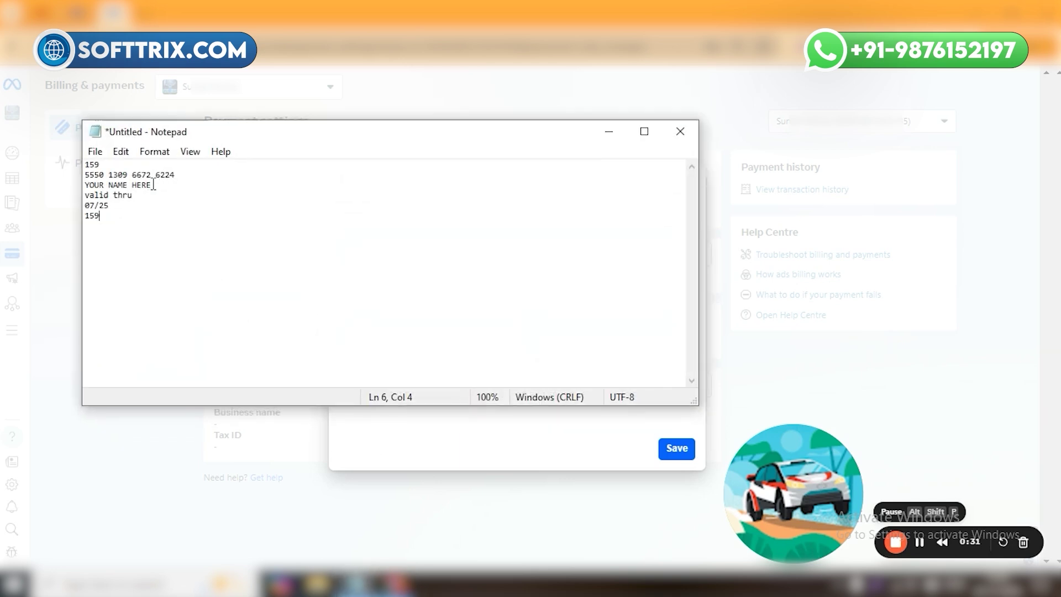
drag(175, 175, 85, 178)
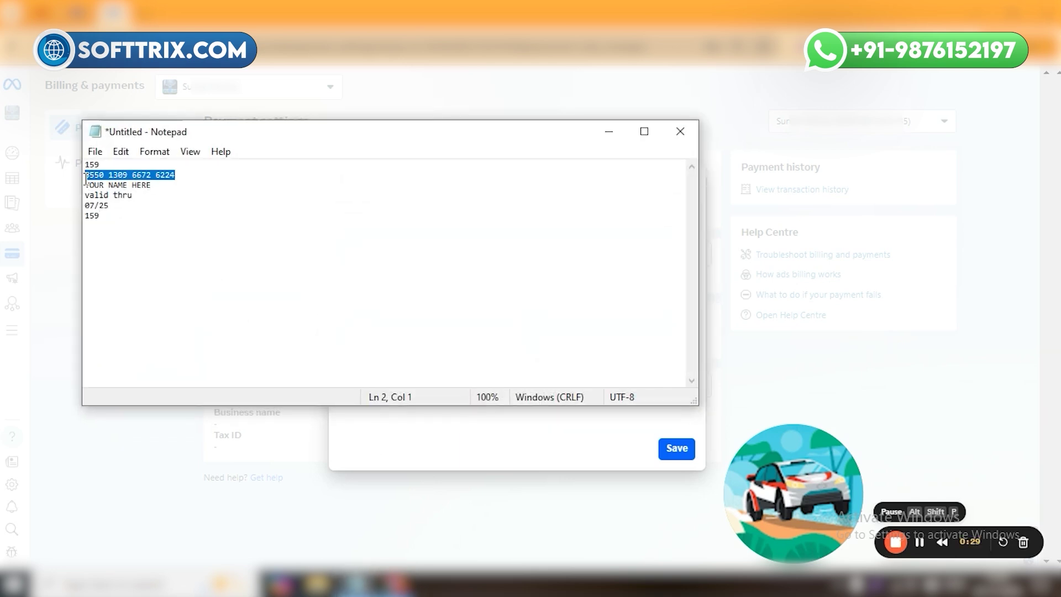
key(ctrl+c)
click(609, 131)
click(395, 294)
key(ctrl+v)
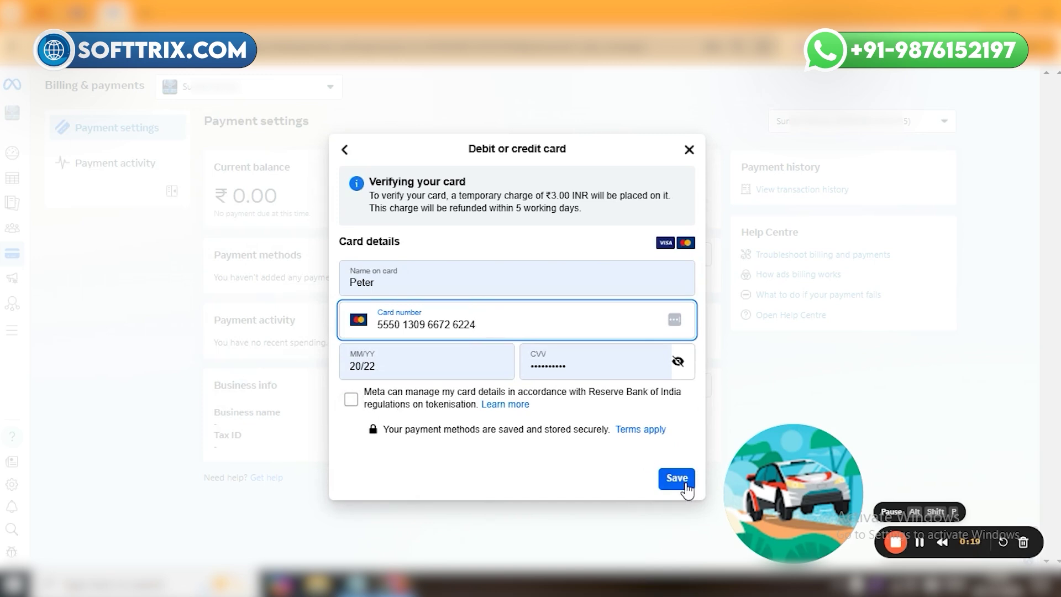
Save the card and confirm the billing overview shows a MasterCard and $158.00 threshold.
click(684, 485)
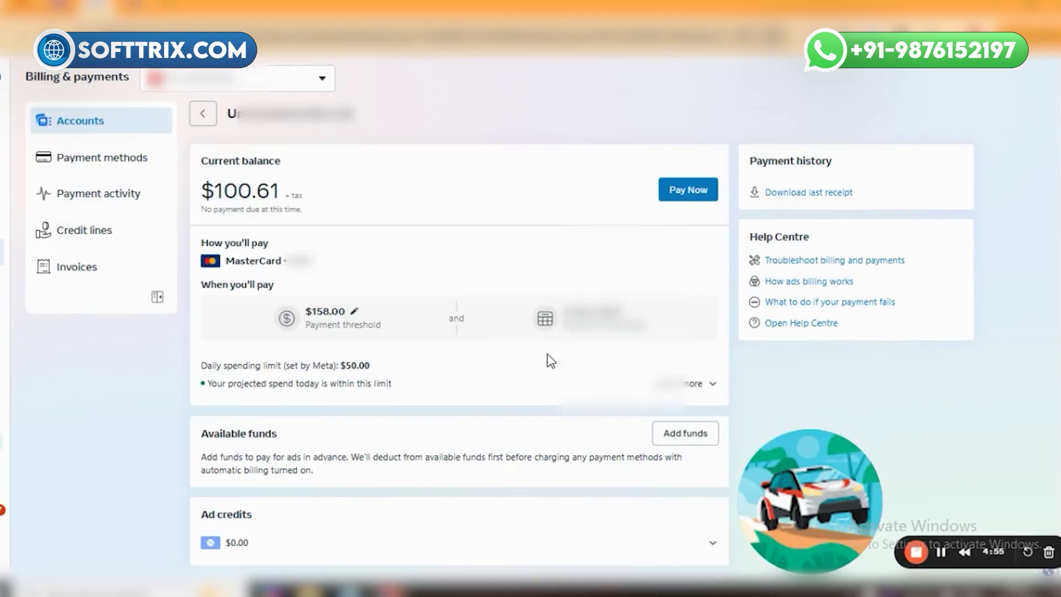
scroll(548, 358, down, 1)
scroll(546, 361, up, 1)
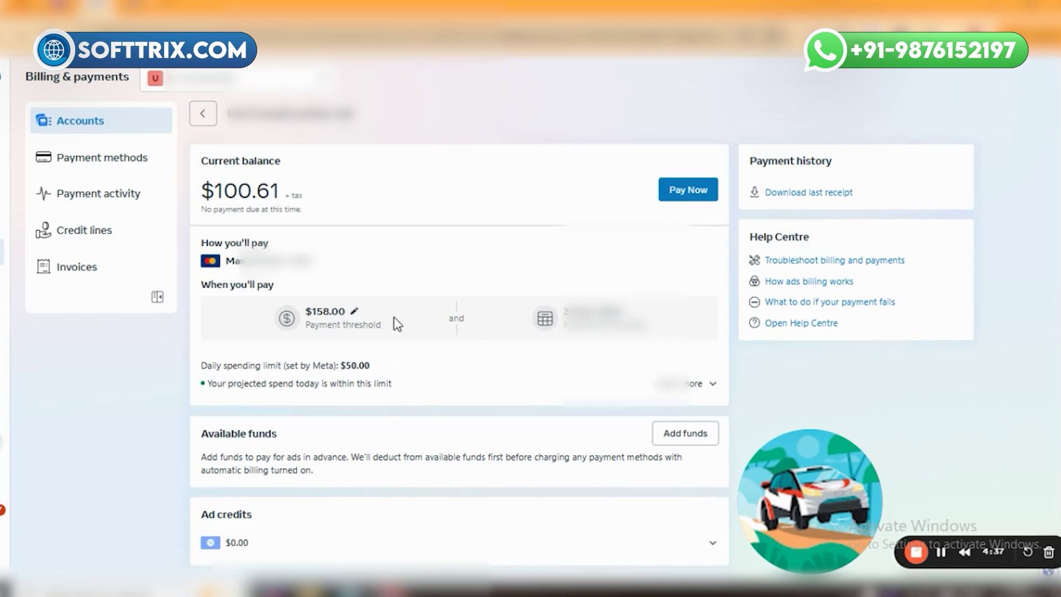
scroll(443, 314, down, 6)
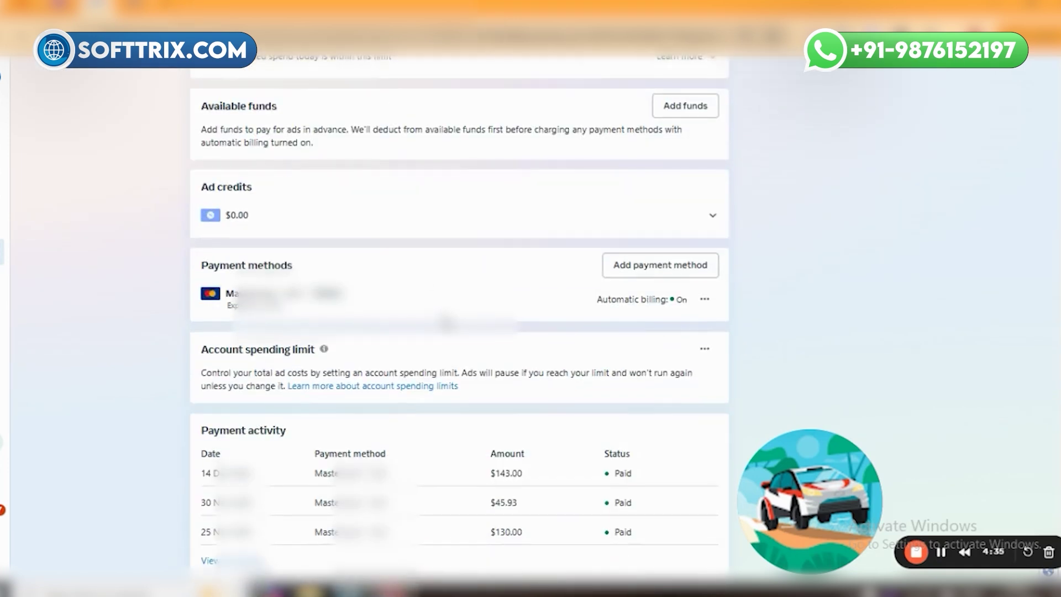
scroll(443, 314, up, 6)
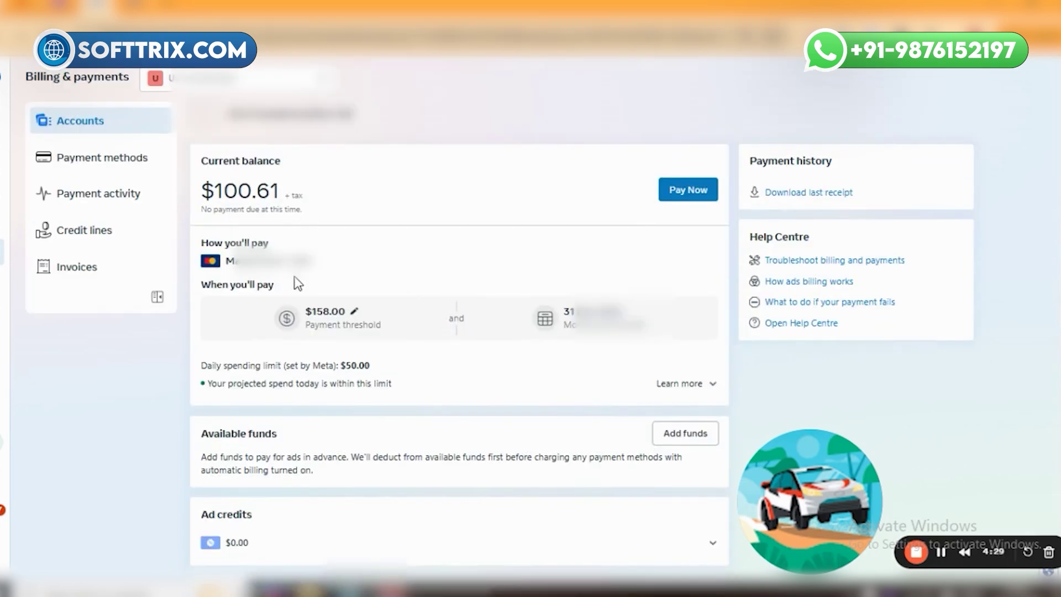
scroll(296, 279, down, 1)
scroll(296, 279, up, 1)
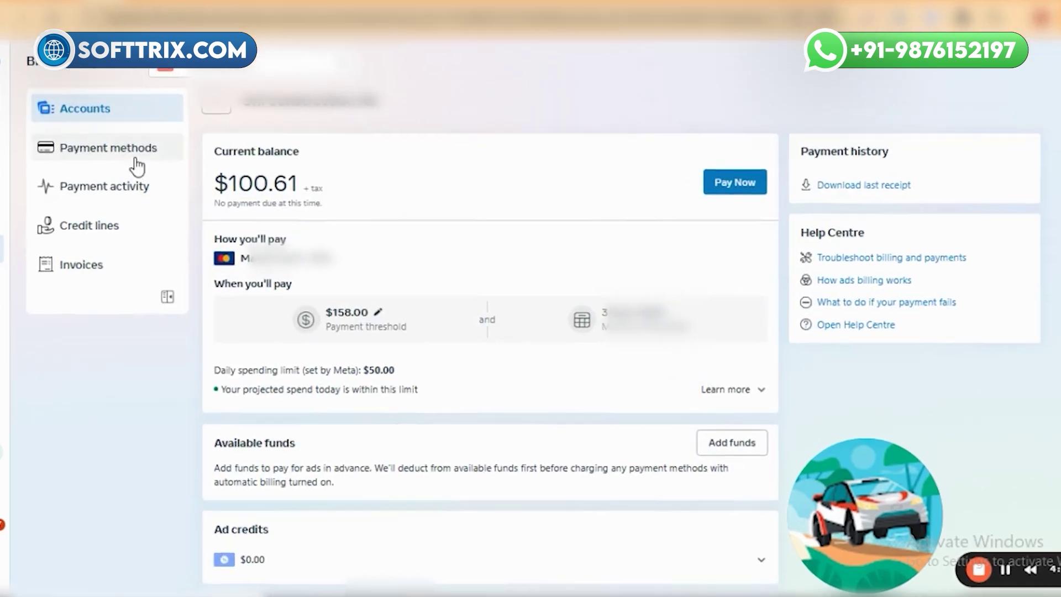
click(130, 162)
click(139, 177)
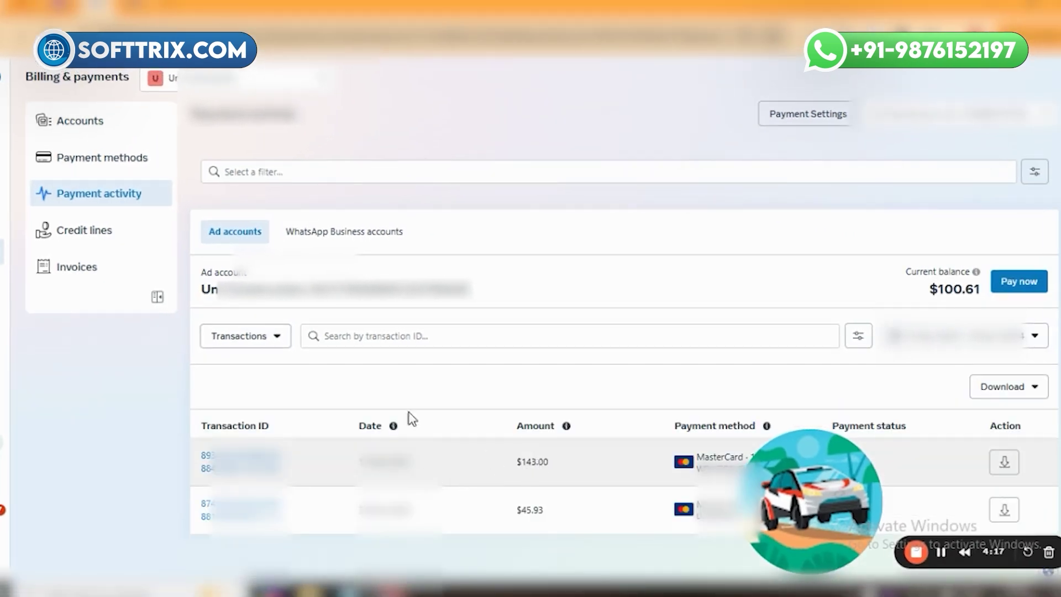
click(116, 163)
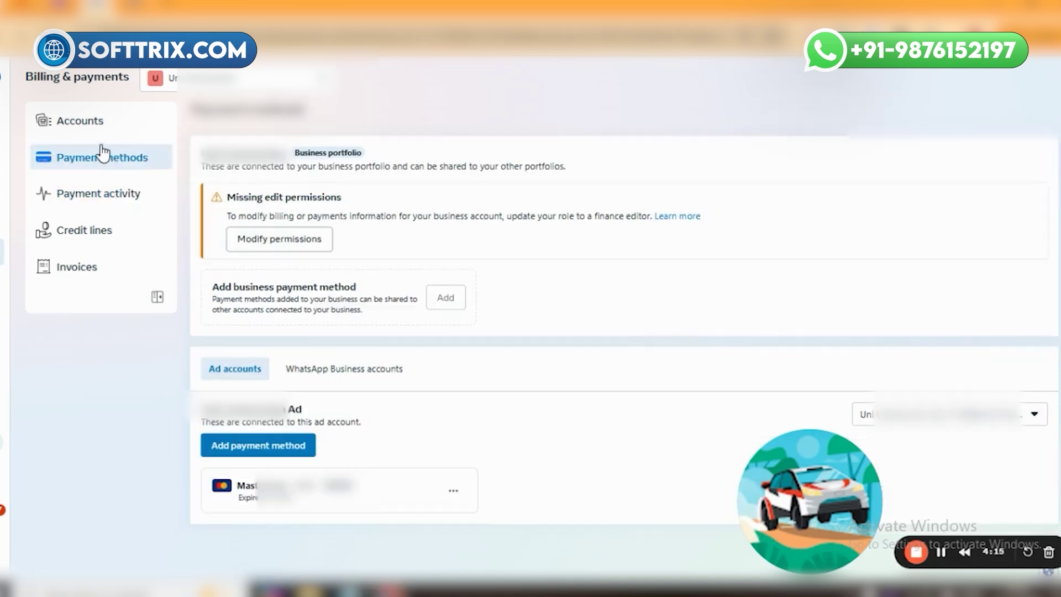
click(100, 125)
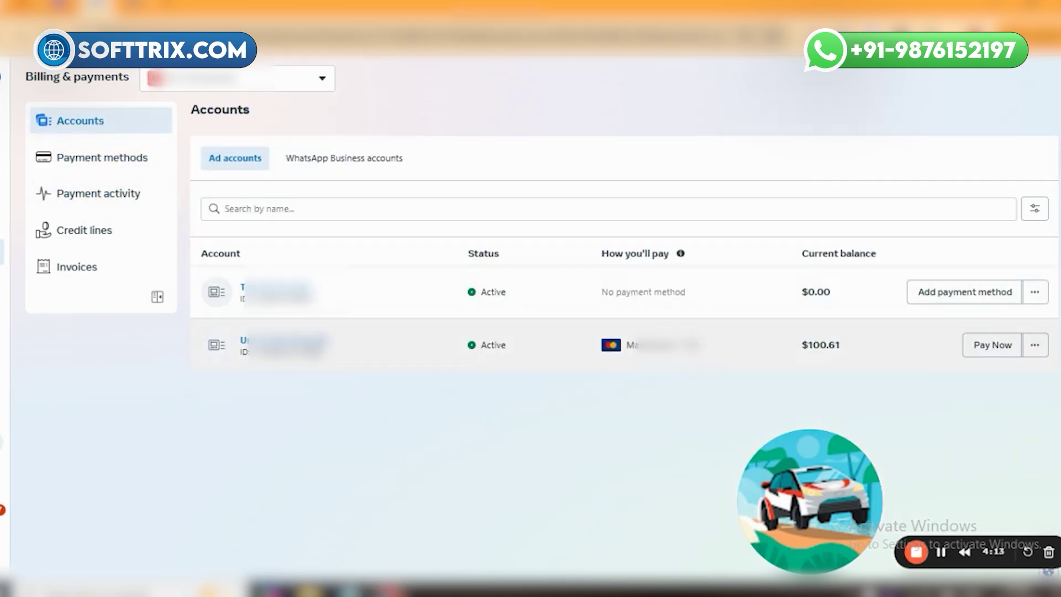
click(331, 343)
scroll(351, 349, down, 7)
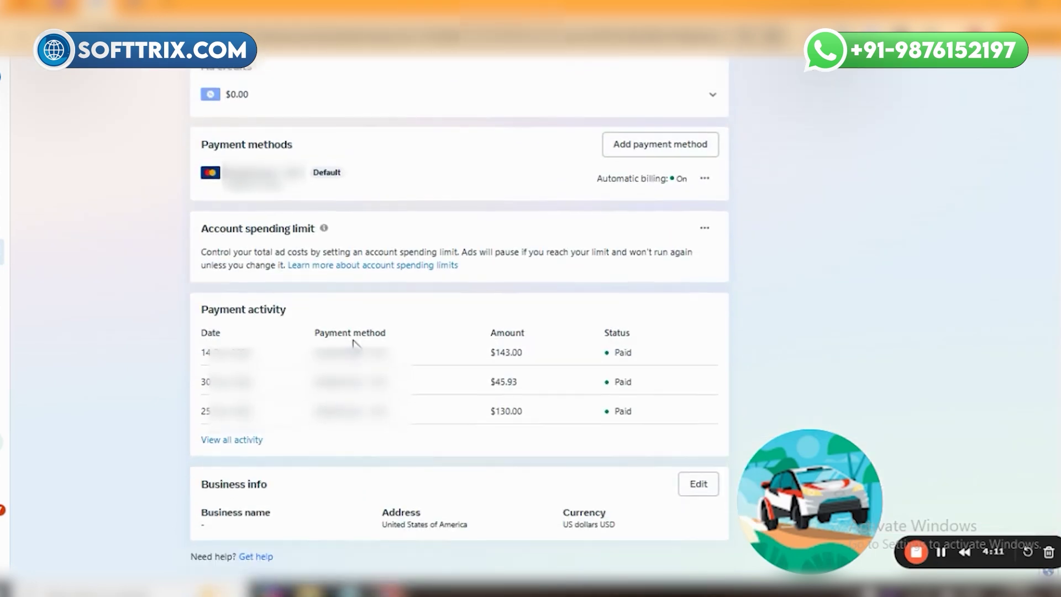